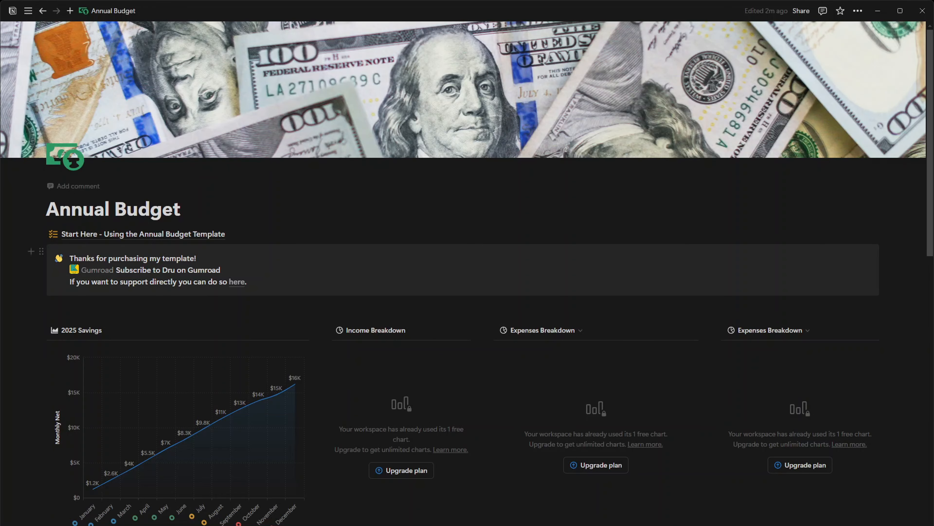
Duplicate the Annual Budget page as Annual Budget DEMO
click(858, 10)
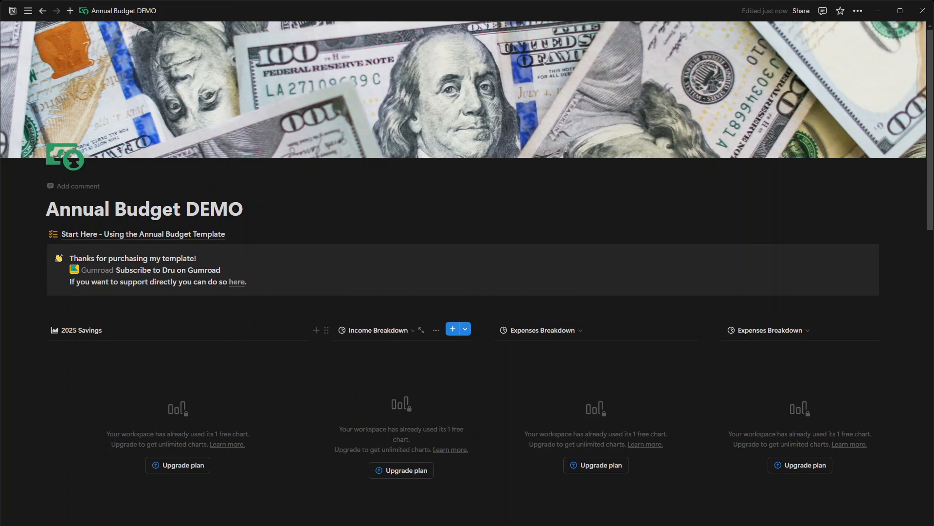
scroll(467, 257, down, 3)
scroll(468, 258, up, 3)
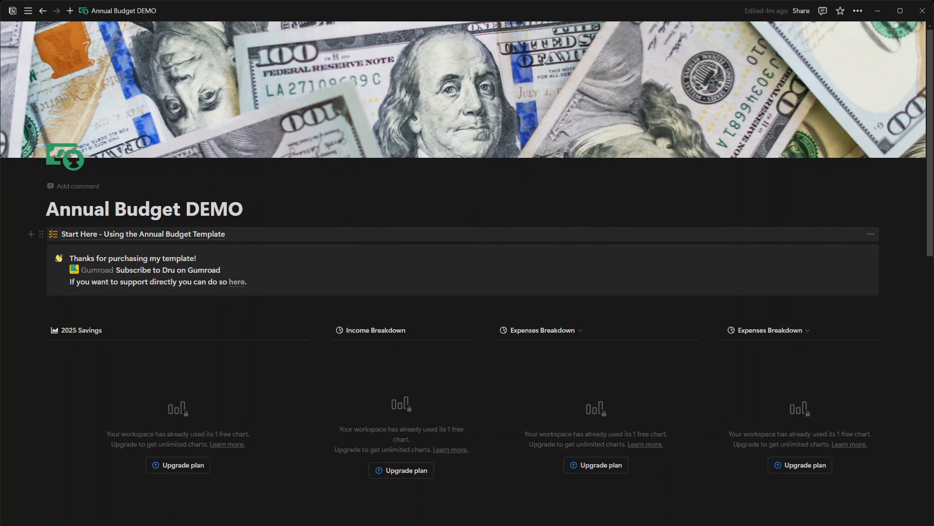
Open the Start Here guide and read through its database overview and the six-part setup checklist
mouse_move(143, 234)
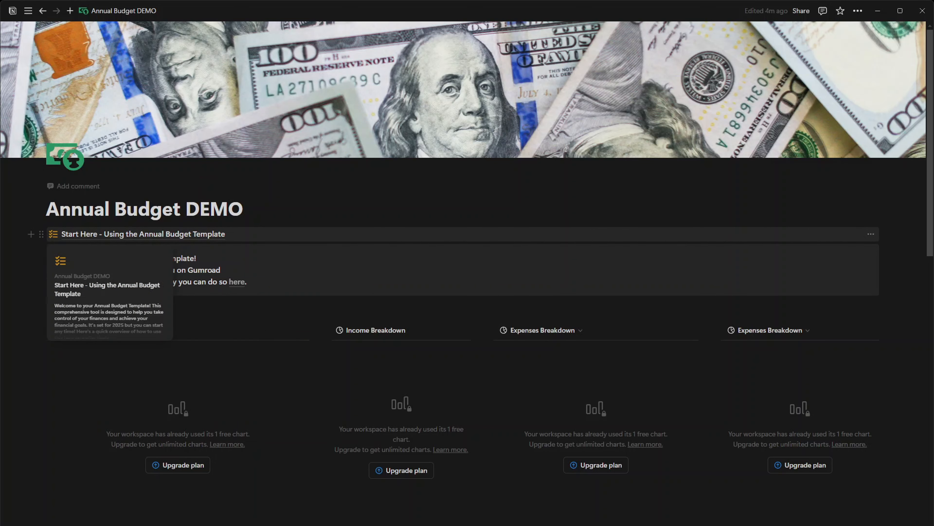
click(149, 234)
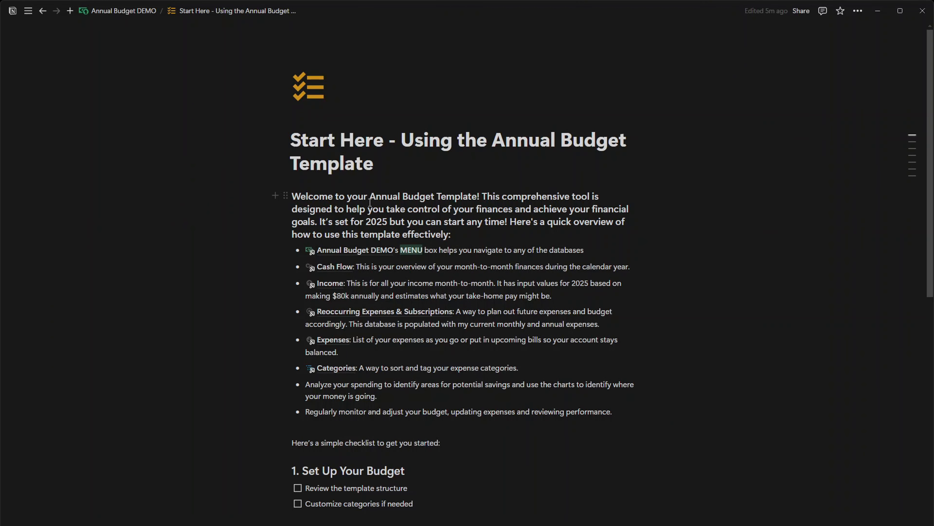
scroll(325, 209, down, 1)
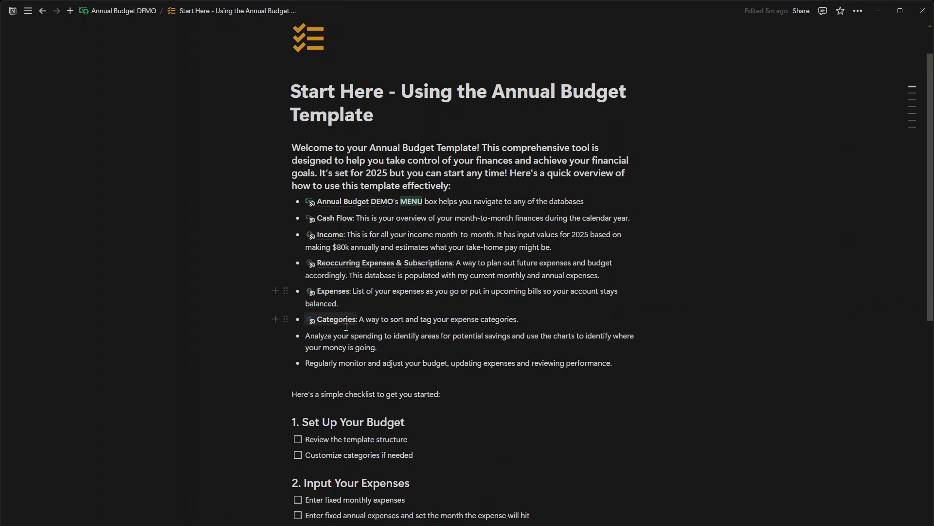
scroll(346, 331, down, 1)
scroll(346, 332, down, 6)
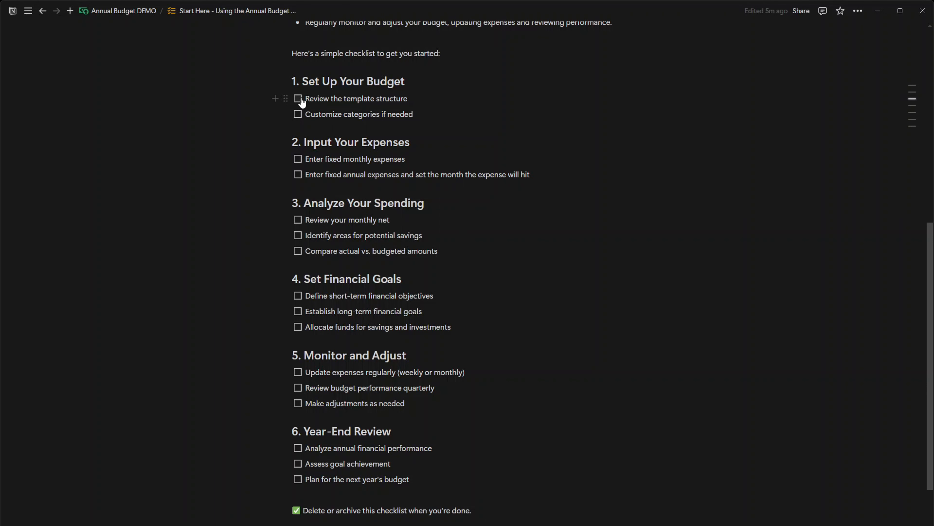
scroll(326, 136, up, 1)
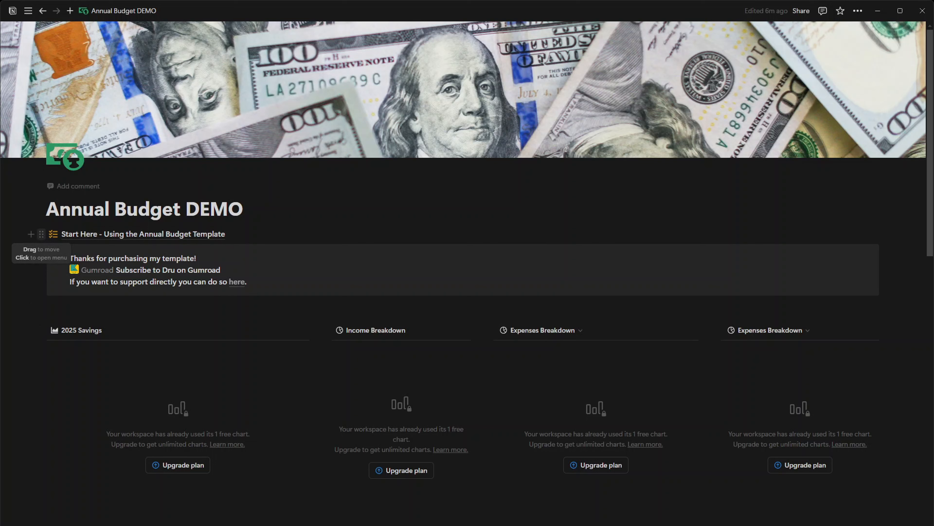
Delete the Start Here guide page and the thank-you callout from the Annual Budget DEMO page
click(42, 234)
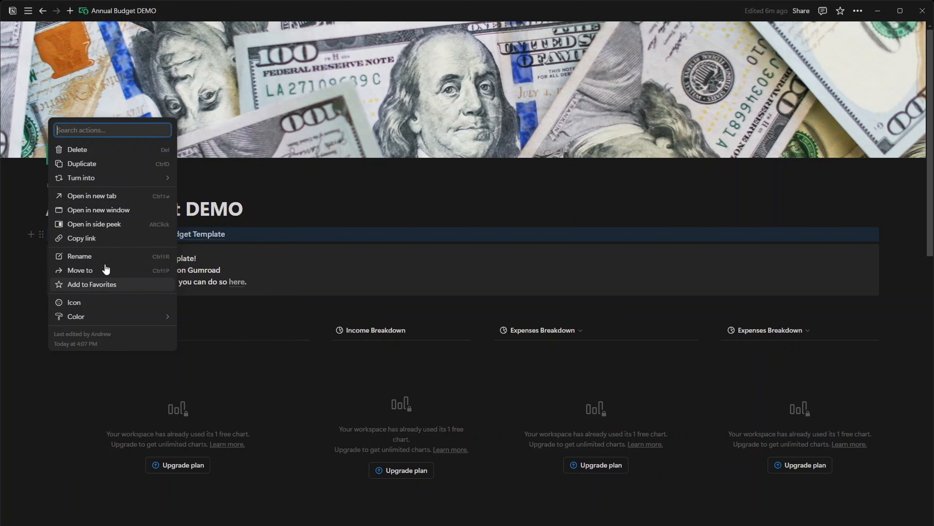
click(100, 150)
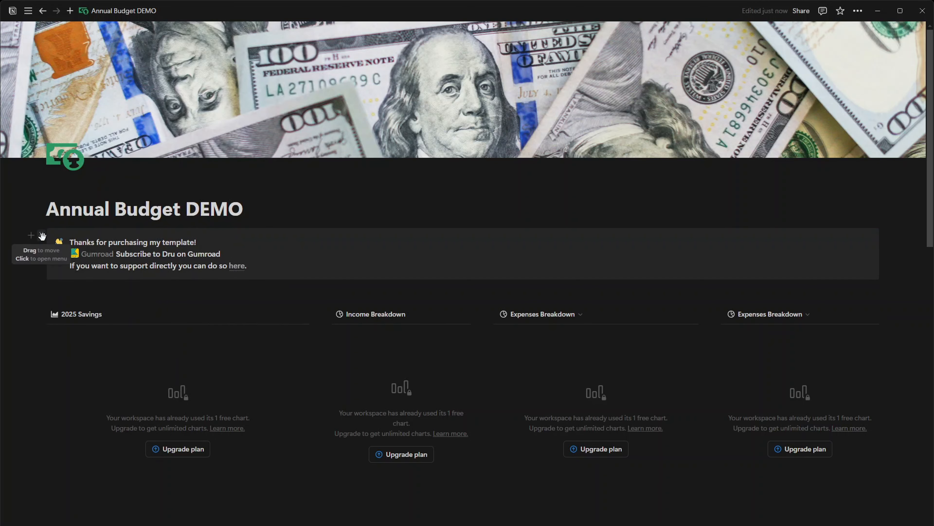
click(42, 236)
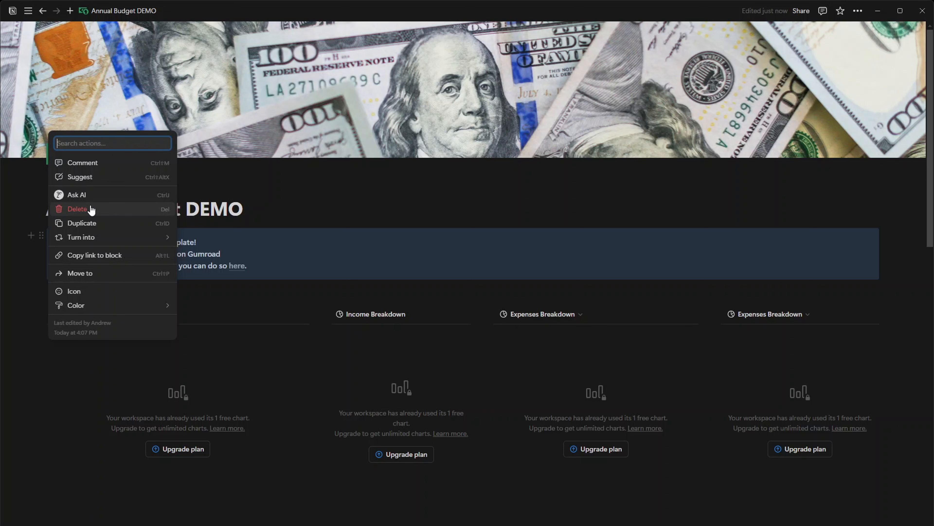
click(91, 209)
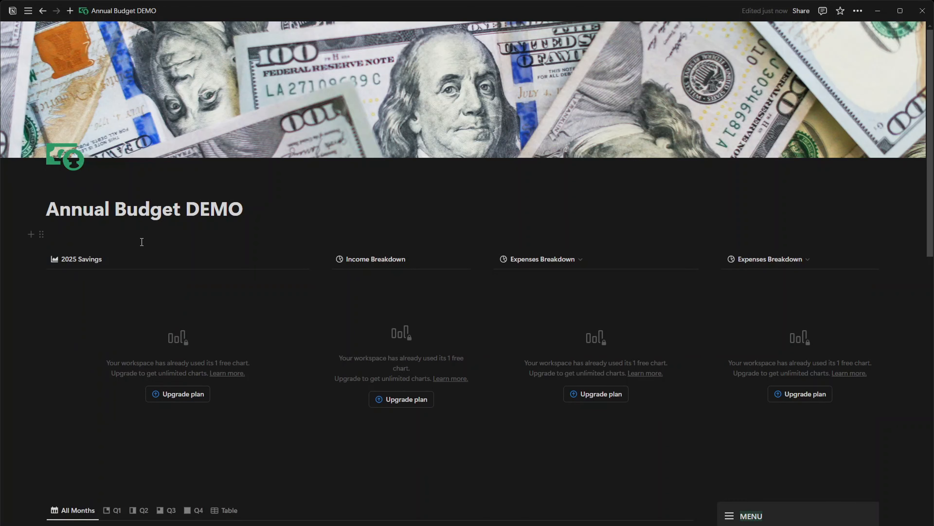
Highlight the row of four chart blocks on the dashboard and look over the Cash Flow section and menu below
scroll(261, 269, down, 3)
scroll(261, 270, up, 3)
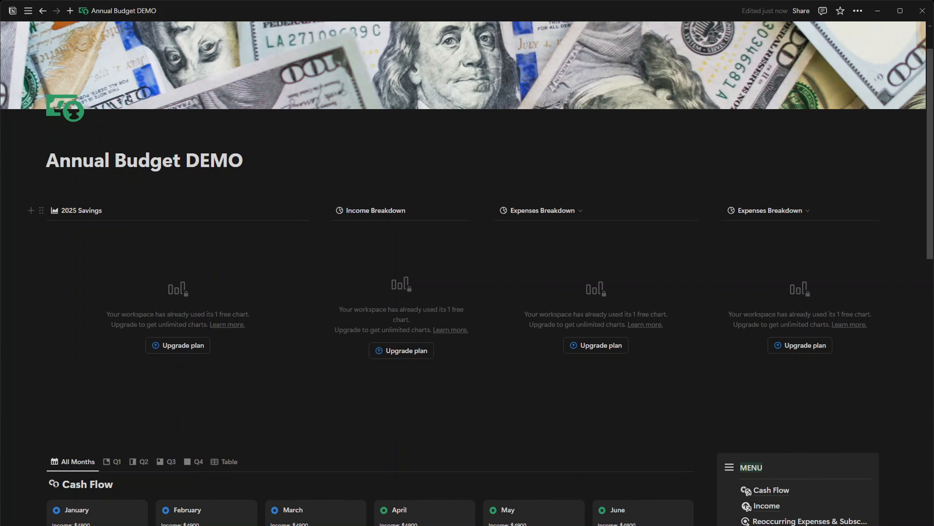
drag(69, 179, 838, 402)
scroll(837, 402, down, 3)
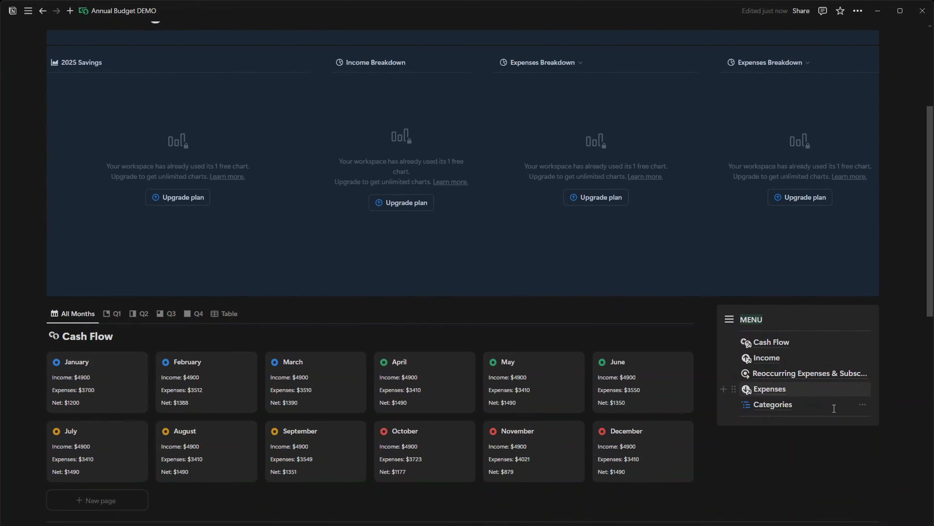
scroll(799, 403, up, 5)
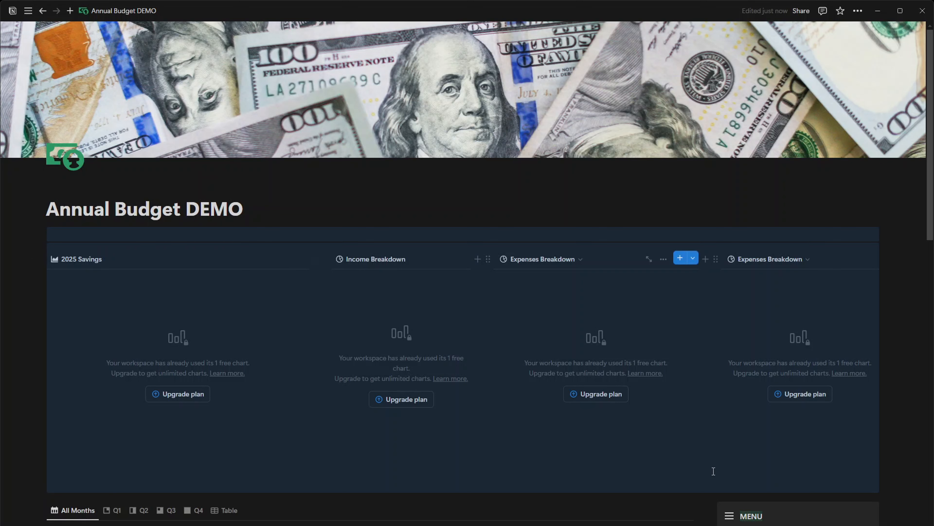
scroll(747, 442, down, 3)
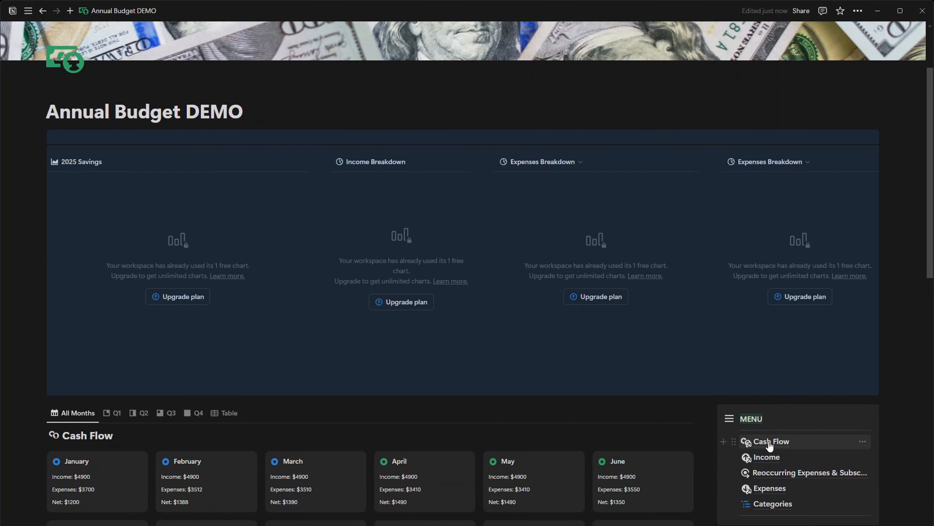
Open the Cash Flow database and review its Q1, Q2, Q3, Q4 and Table views
click(770, 442)
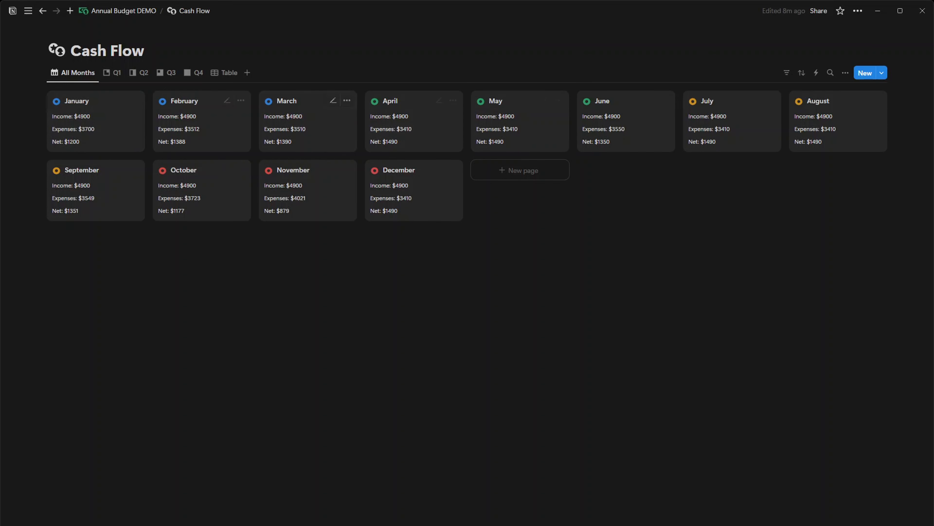
click(112, 73)
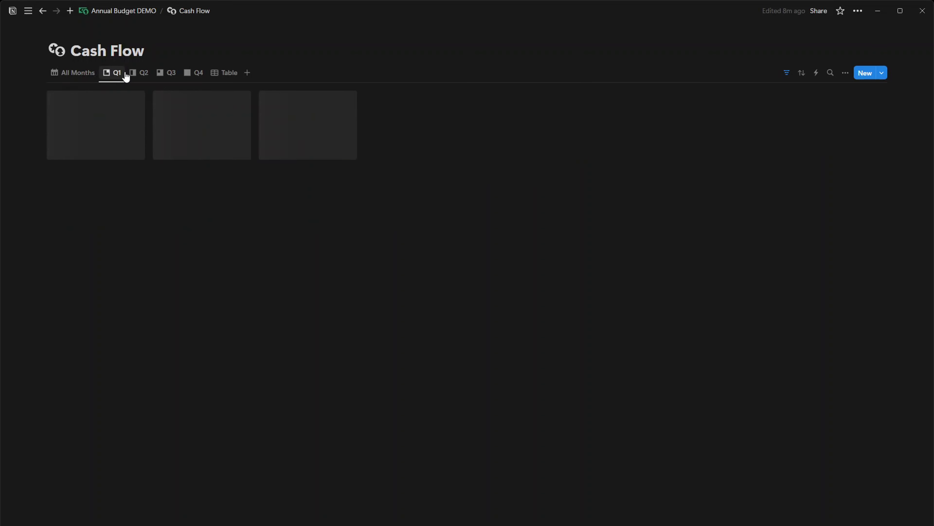
click(142, 74)
click(176, 76)
click(197, 75)
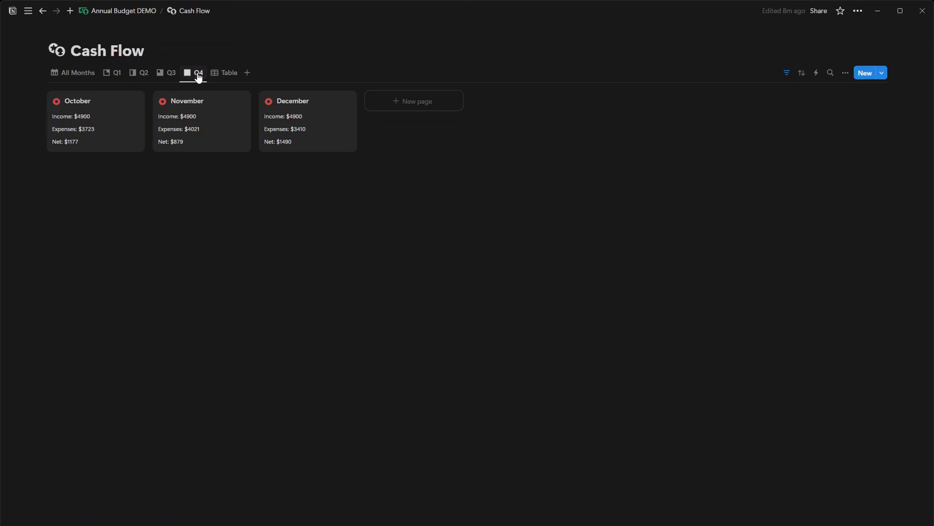
click(220, 76)
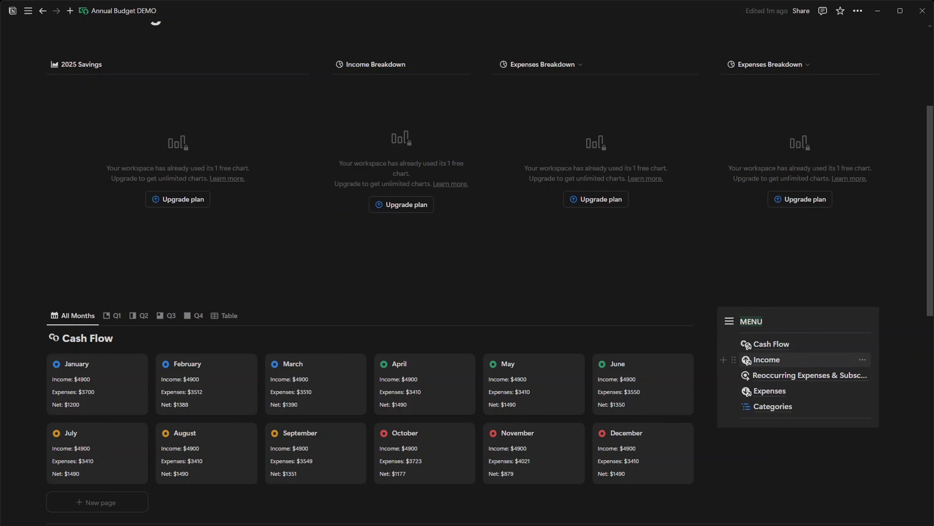
Open the Income database and review its Q2, Q3, Q4, All Months and Table views
click(749, 361)
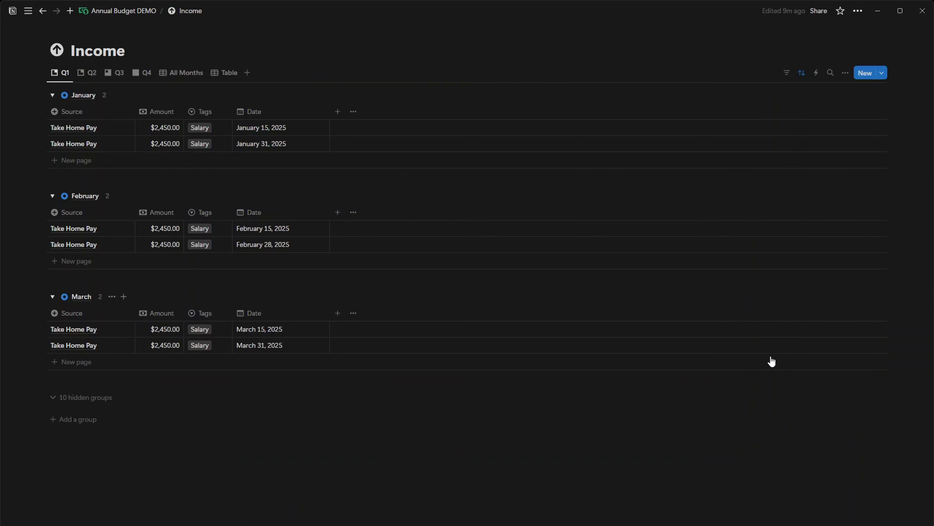
click(86, 74)
click(120, 76)
click(145, 76)
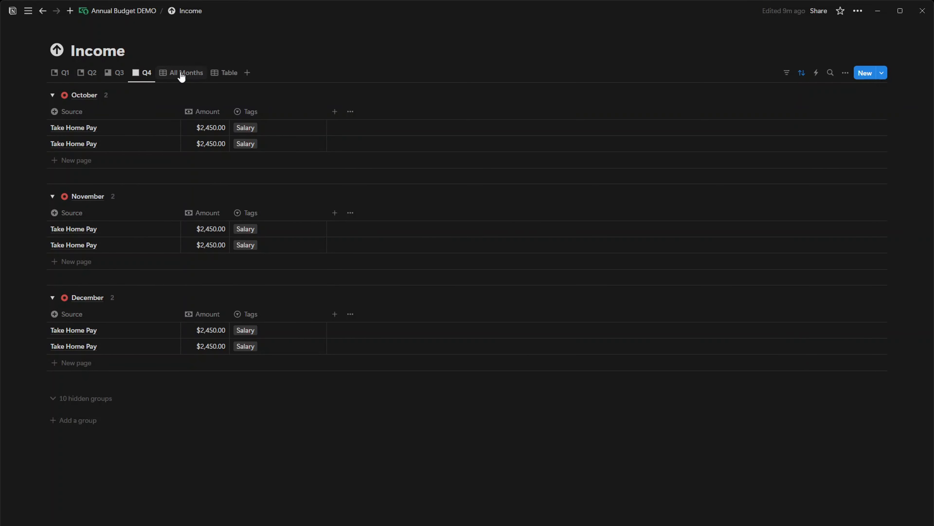
click(181, 74)
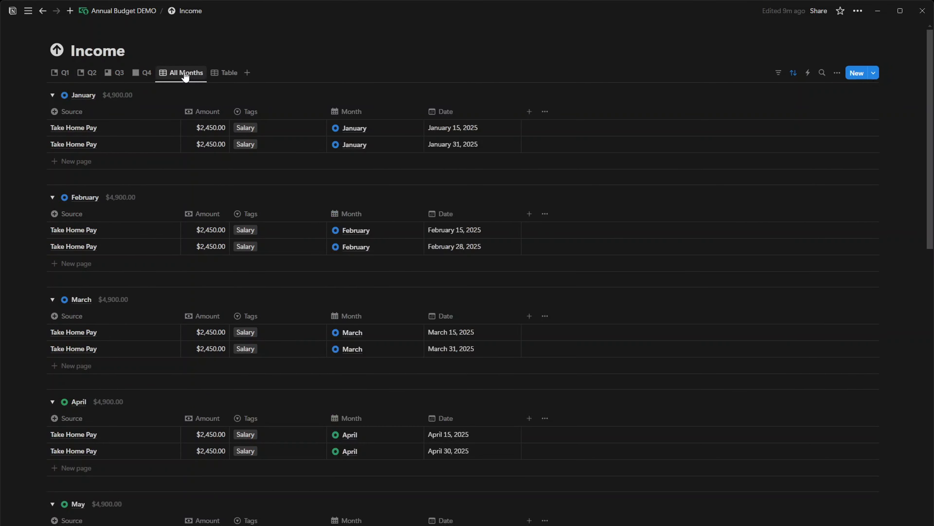
click(228, 76)
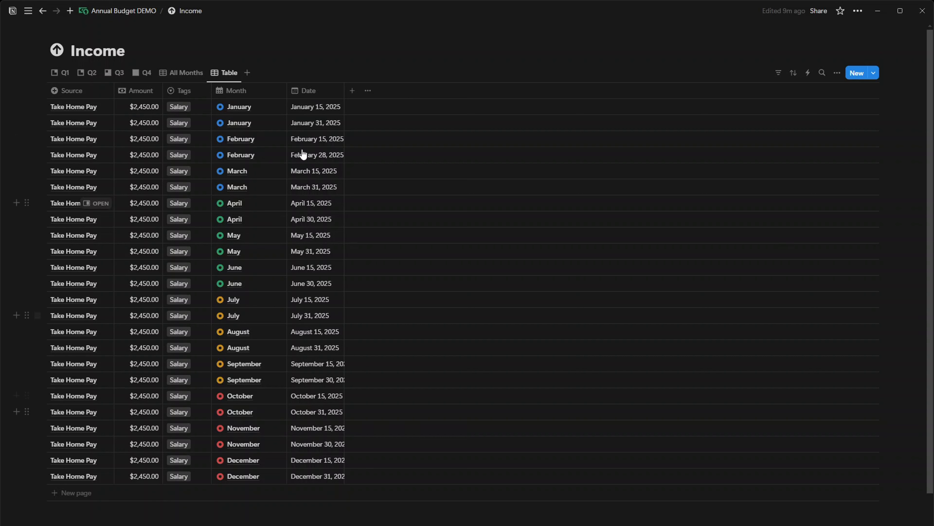
Inspect the amount field and the available tag options of the first January income entry
click(152, 107)
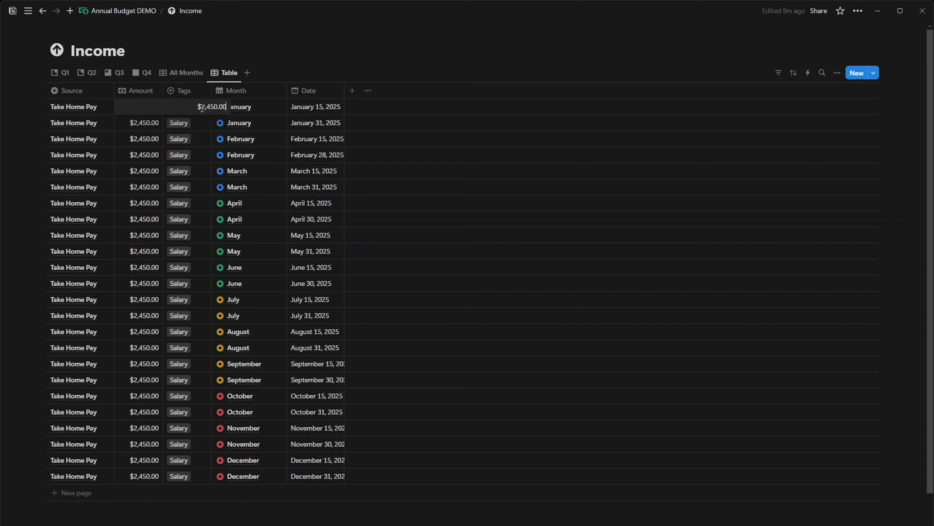
key(Escape)
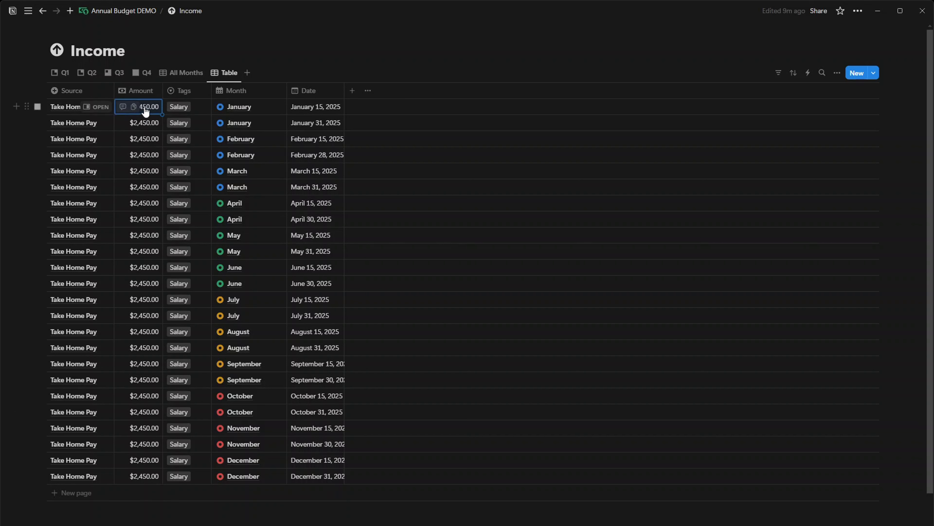
click(182, 107)
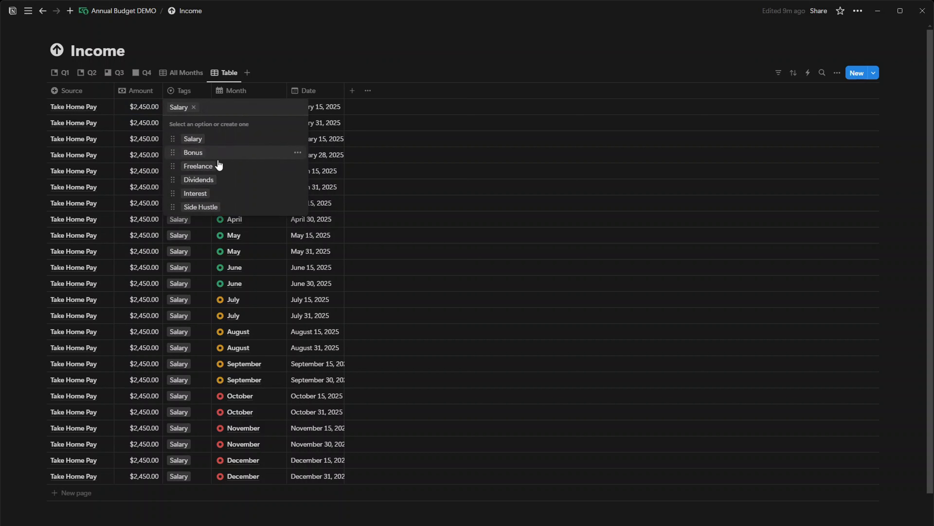
click(371, 45)
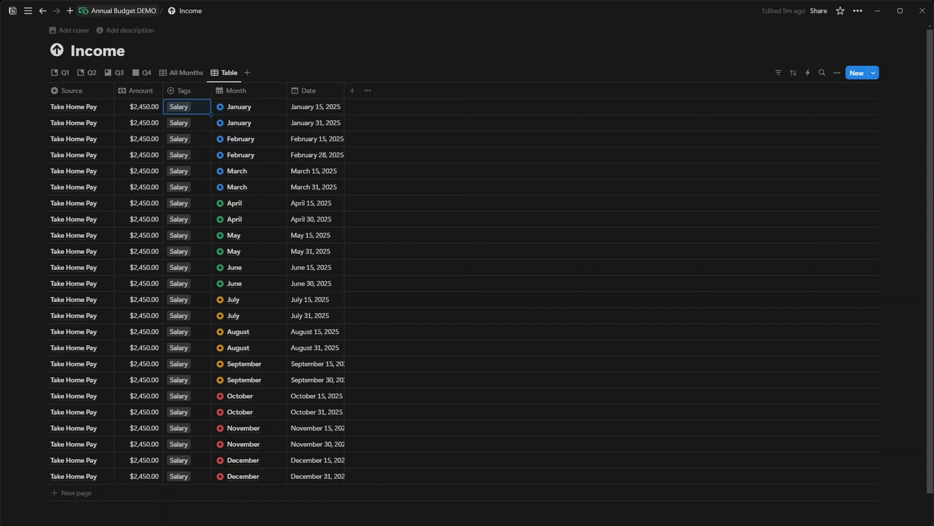
Return to the Annual Budget DEMO dashboard and open the Expenses database from its menu
click(136, 11)
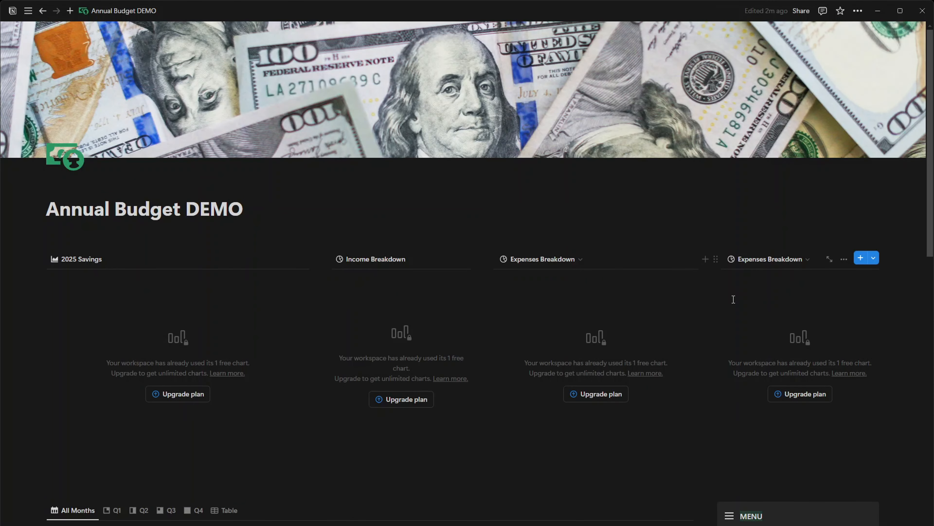
scroll(734, 300, down, 5)
scroll(760, 308, down, 2)
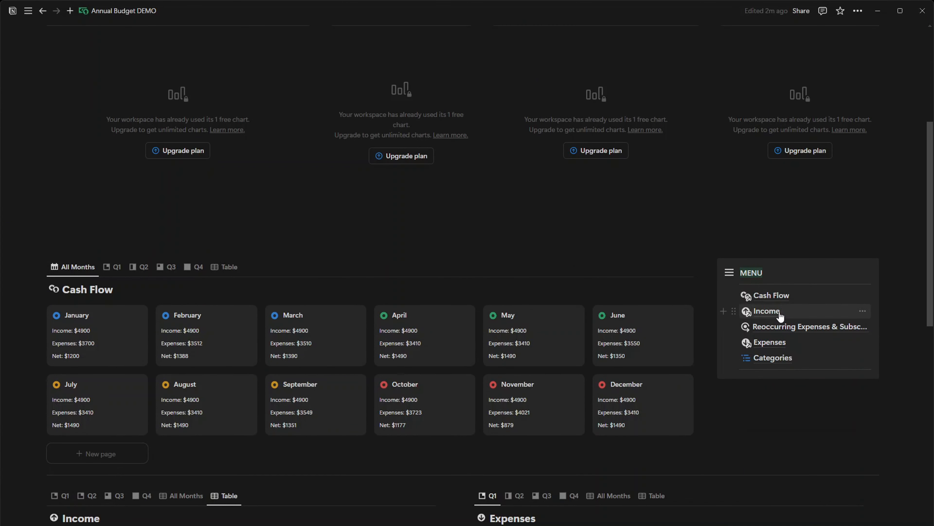
scroll(779, 316, down, 1)
click(769, 294)
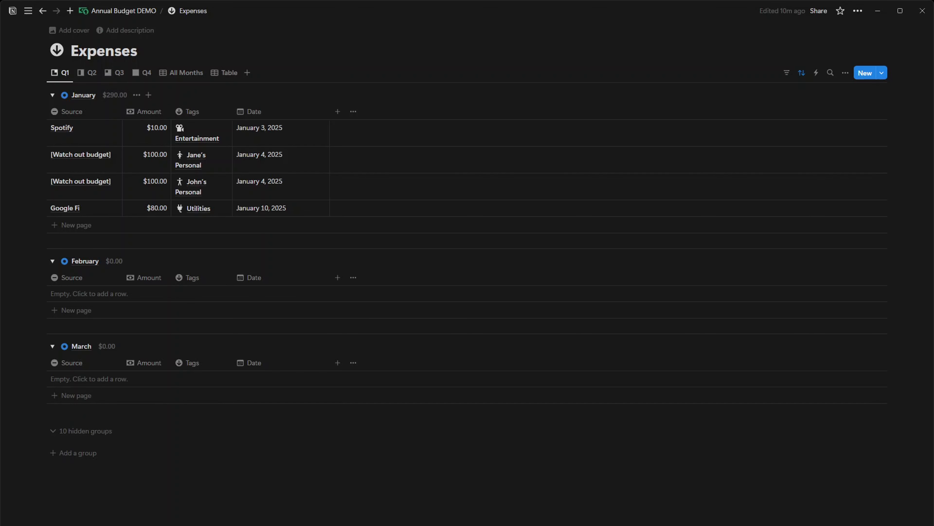
Review the Q2, Q3, Q4, All Months and Table views of the Expenses database
click(90, 73)
click(118, 75)
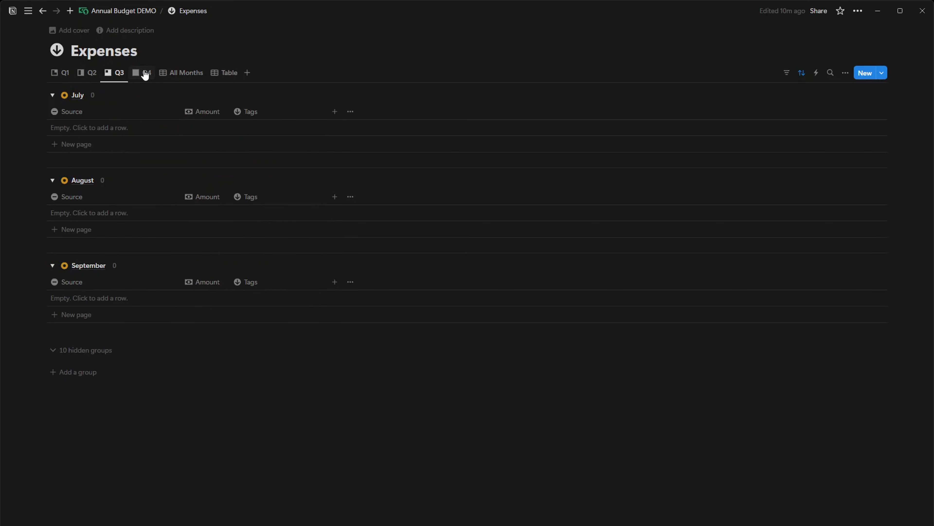
click(145, 75)
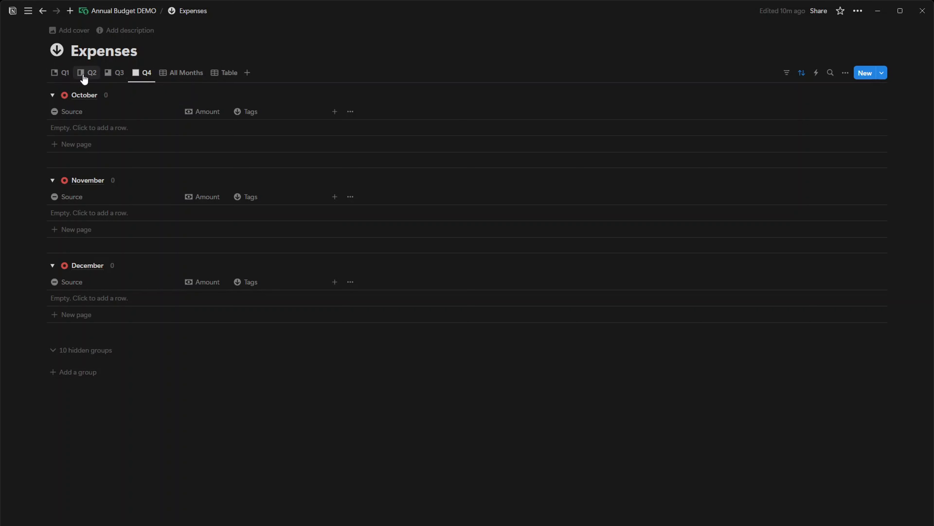
click(183, 75)
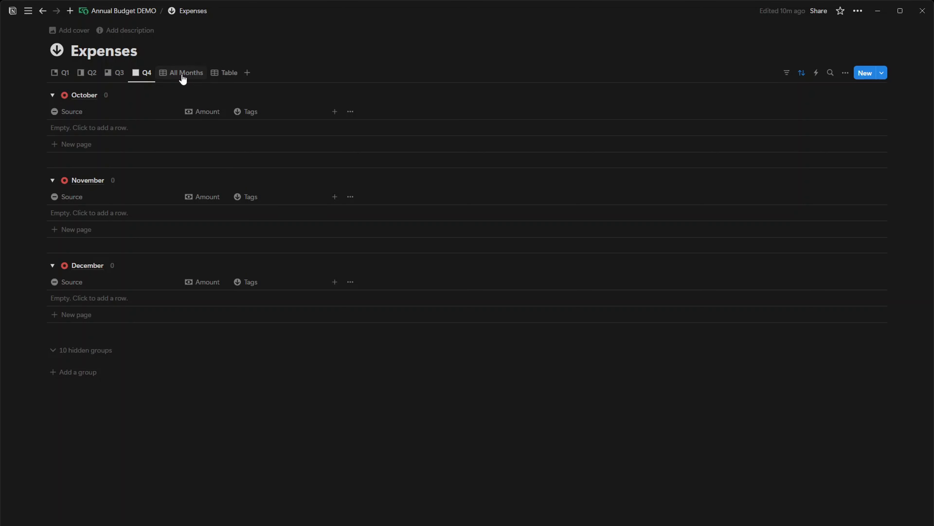
click(221, 76)
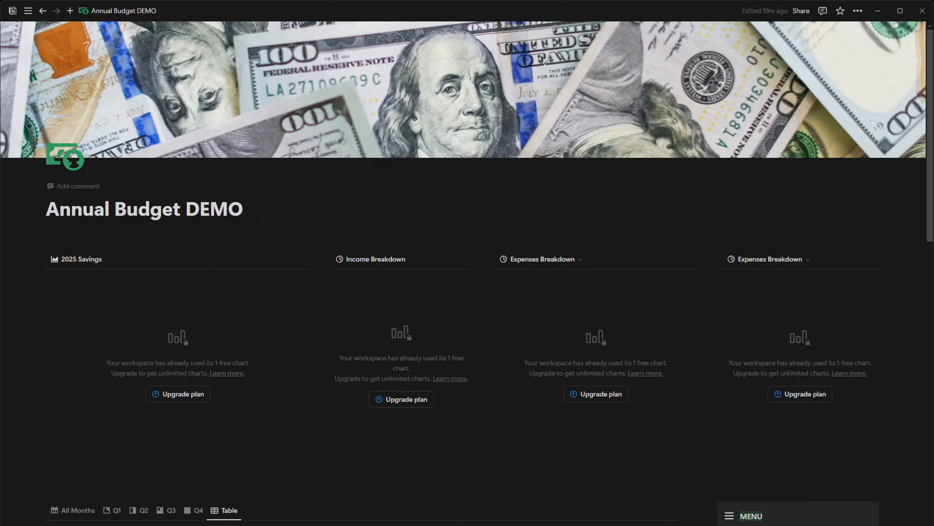
Open the Reoccurring Expenses & Subscriptions database from the dashboard menu and check its available entry templates
scroll(607, 331, down, 5)
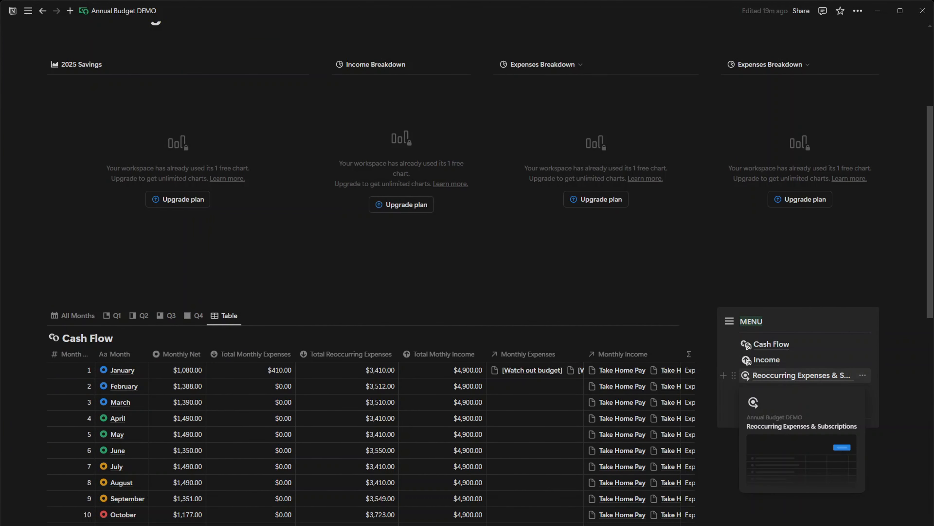
click(791, 375)
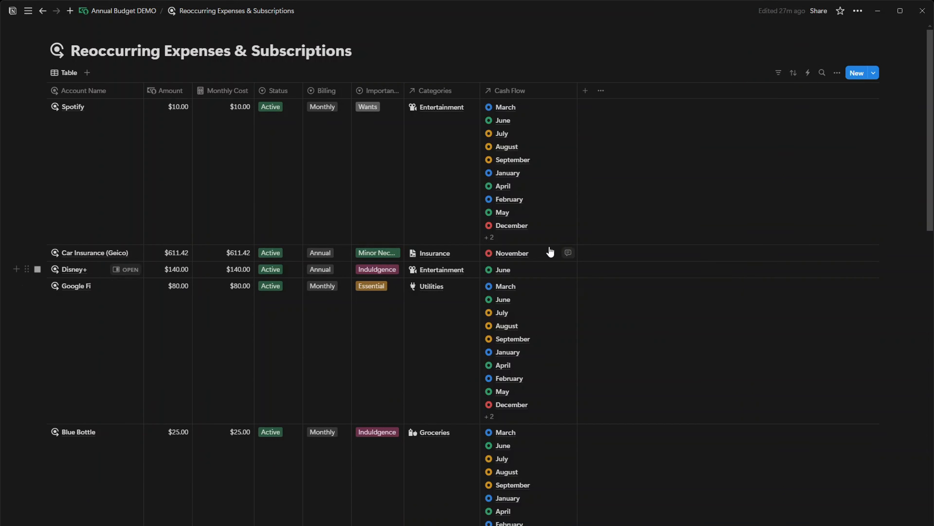
click(874, 75)
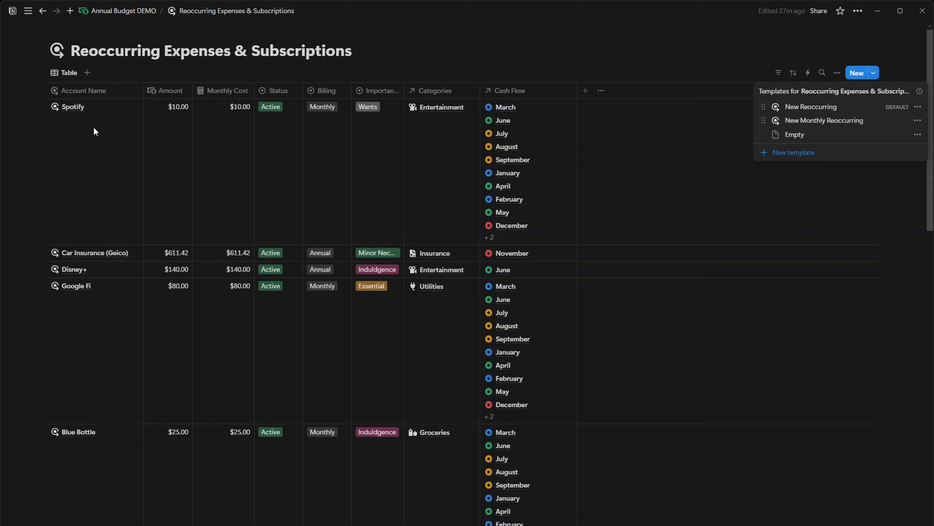
click(493, 43)
Look through the recurring expense entries and inspect the billing options of the Car Insurance (Geico) entry
scroll(132, 232, down, 1)
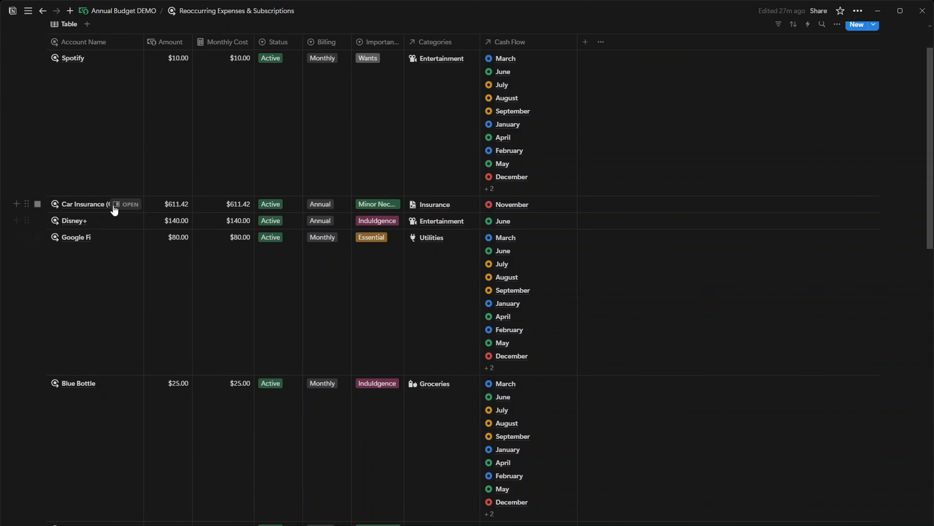
scroll(171, 230, up, 1)
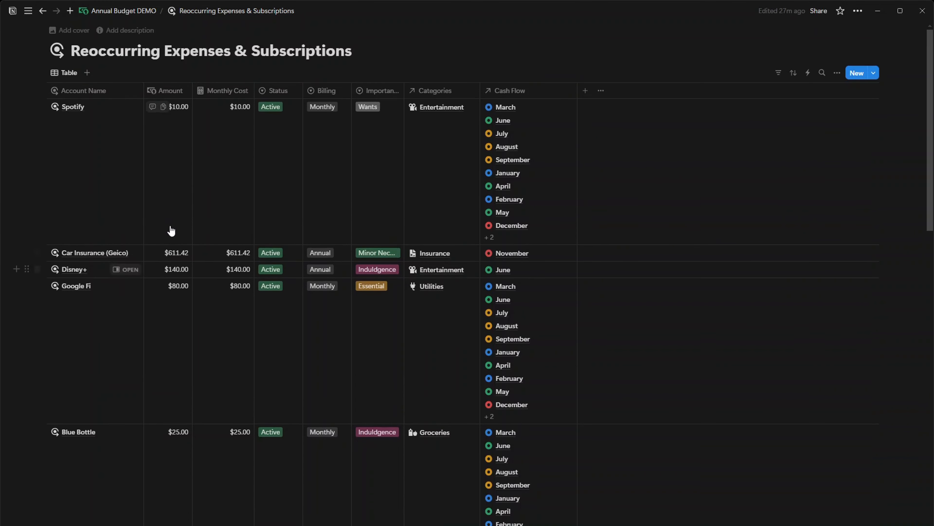
click(330, 254)
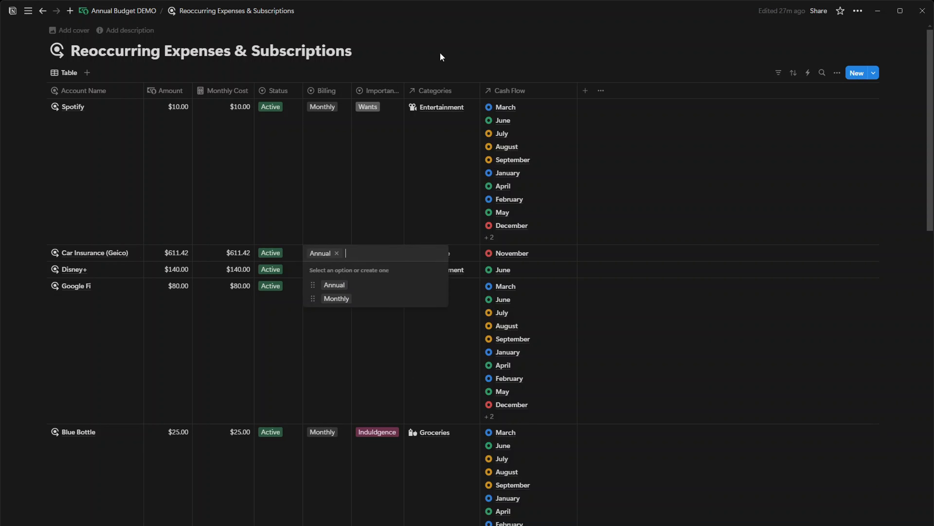
key(Escape)
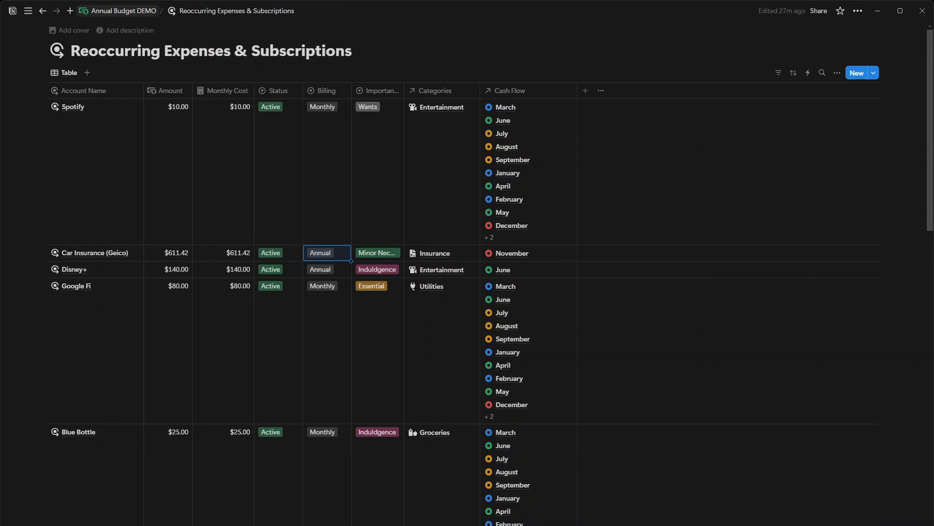
scroll(377, 238, down, 5)
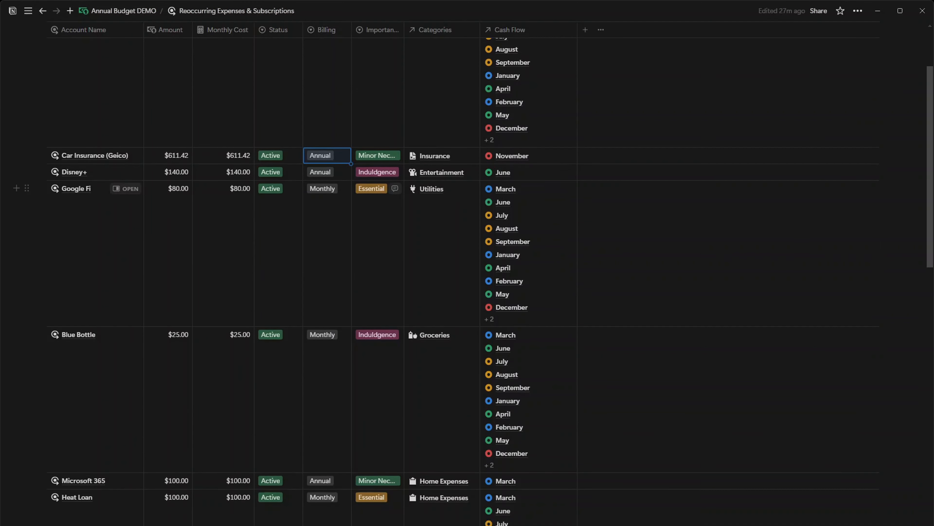
scroll(37, 237, up, 6)
Return to the Annual Budget DEMO dashboard and inspect the recurring expenses linked to the January Cash Flow page
click(122, 12)
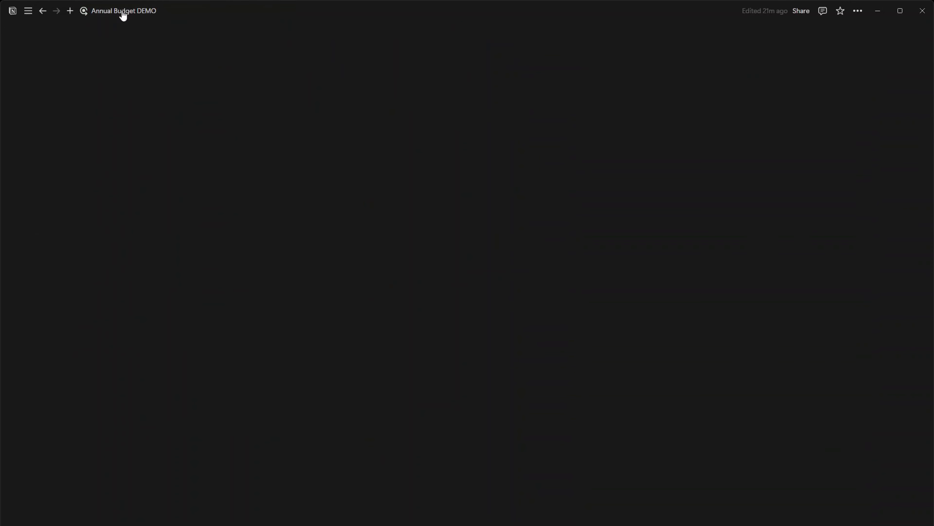
scroll(323, 248, down, 5)
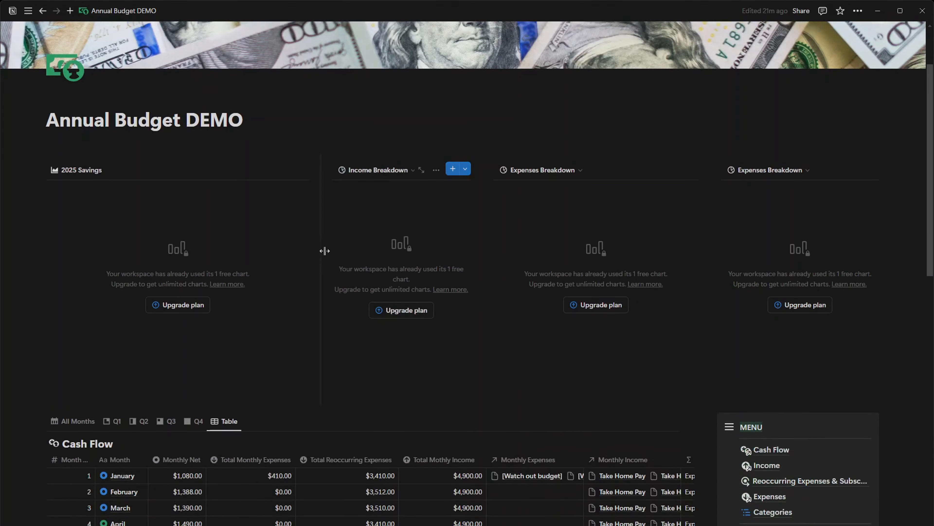
scroll(194, 304, down, 1)
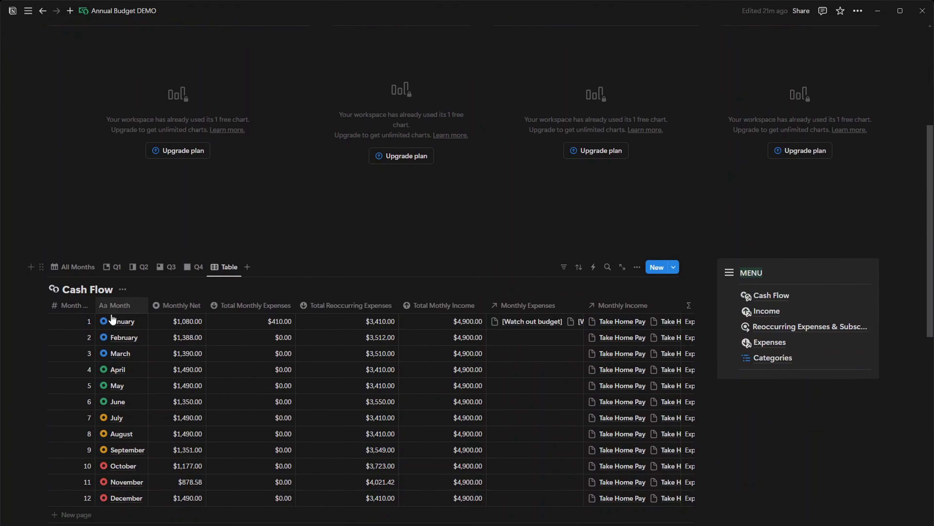
click(126, 324)
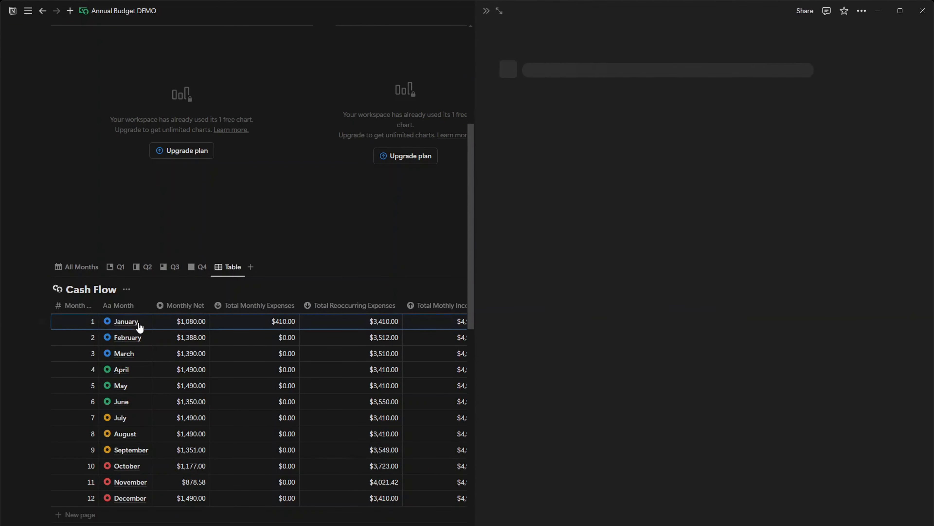
click(625, 226)
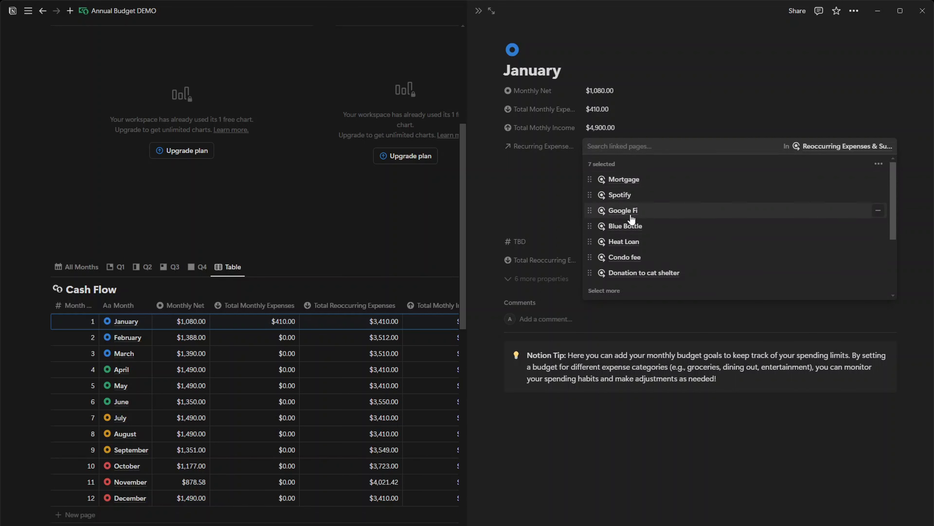
click(530, 186)
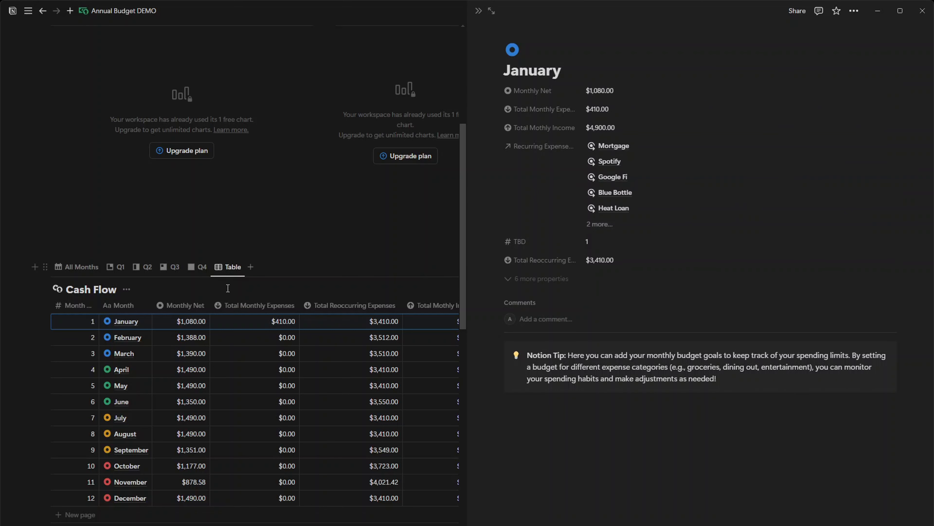
scroll(312, 208, down, 7)
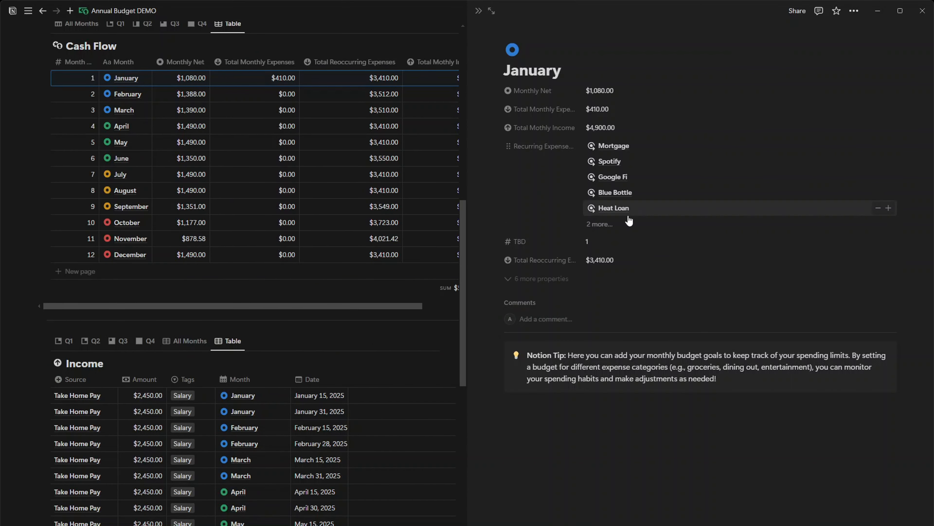
click(478, 10)
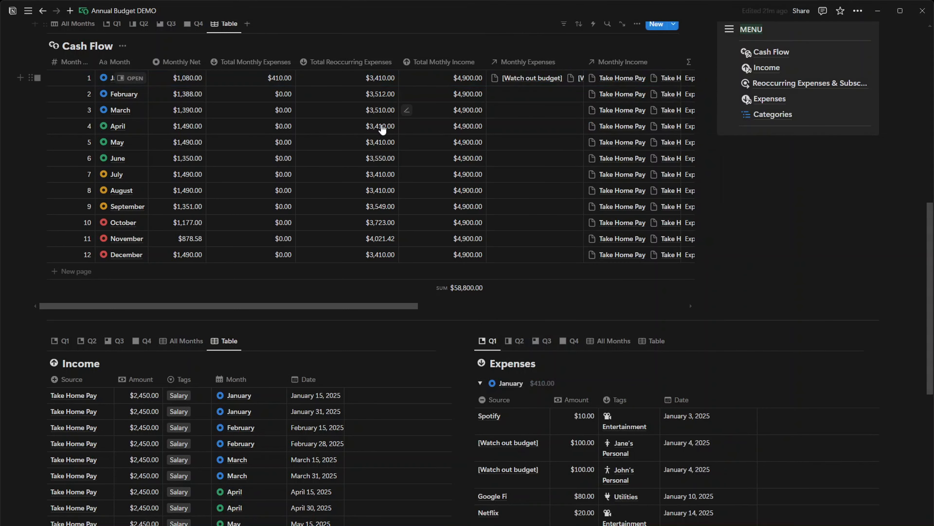
Review the dashboard's chart area and its Cash Flow, Income and Expenses sections
scroll(383, 128, up, 3)
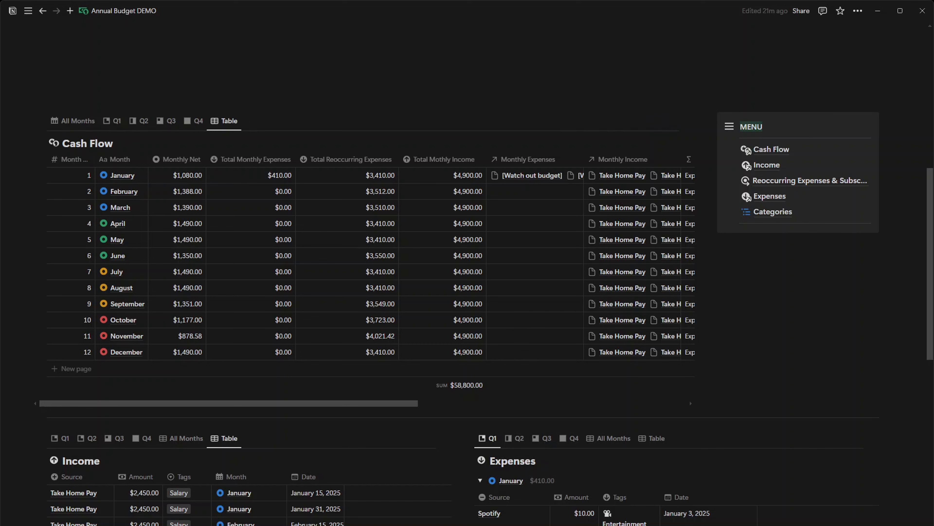
scroll(467, 272, up, 8)
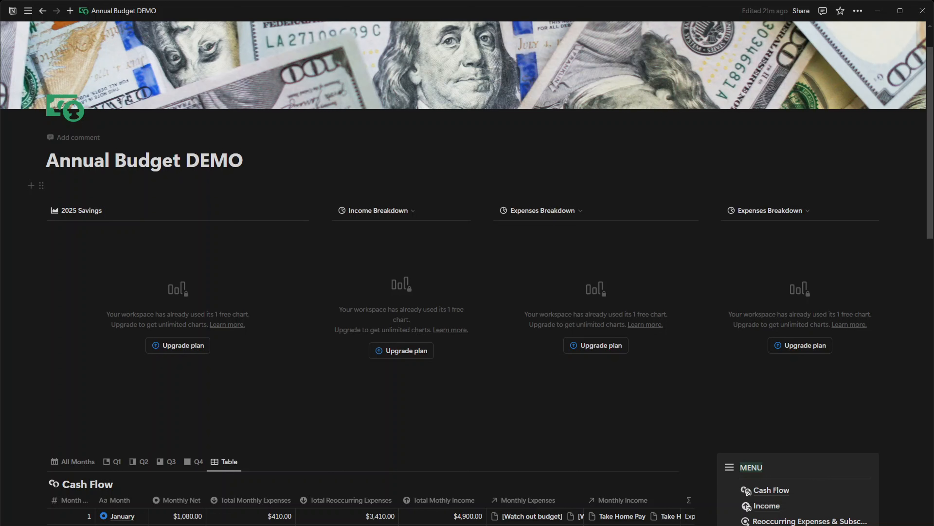
scroll(467, 273, down, 8)
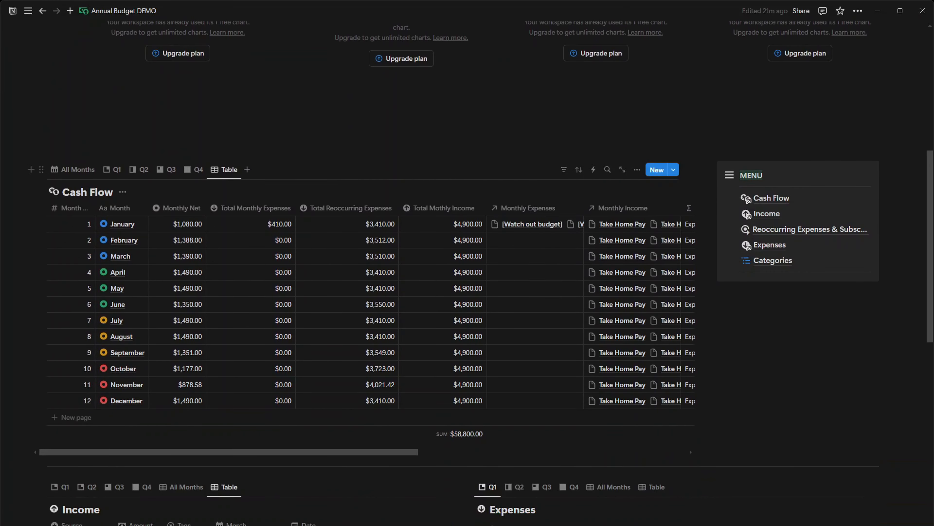
scroll(467, 273, down, 9)
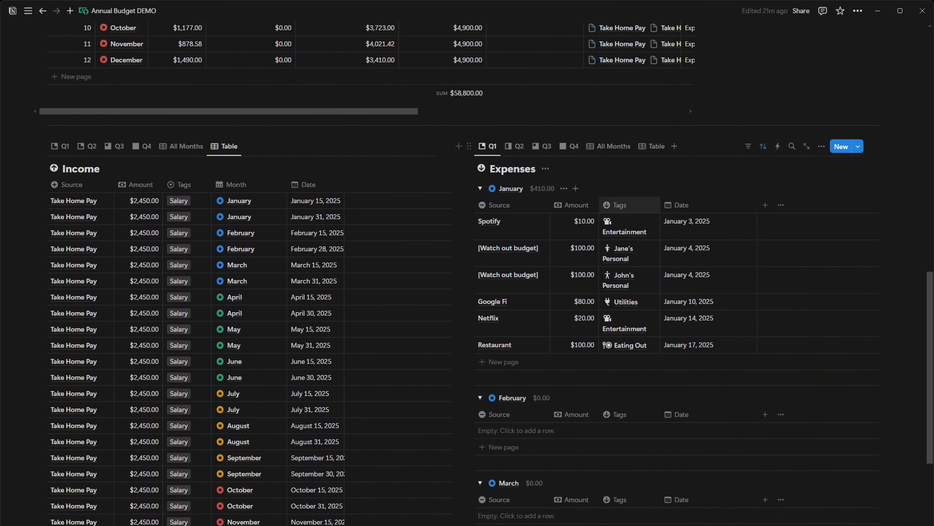
scroll(468, 273, down, 5)
scroll(467, 273, up, 14)
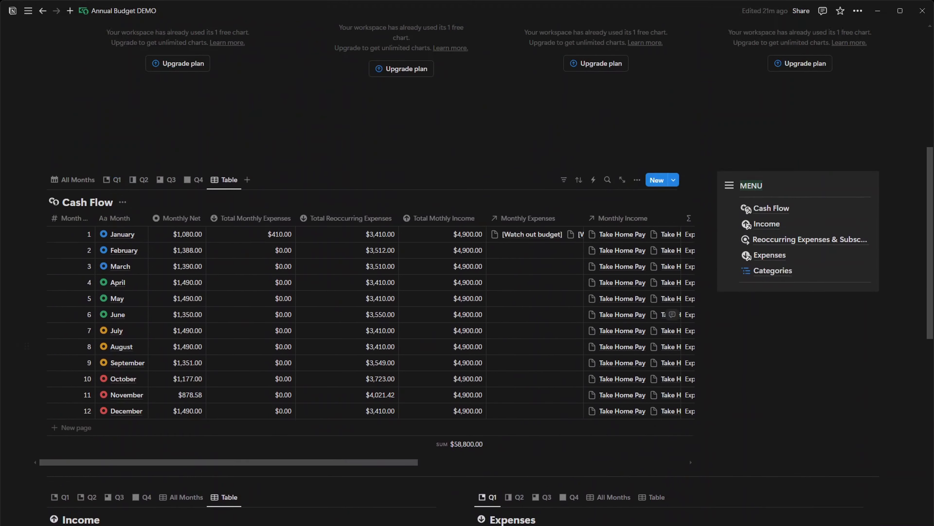
scroll(468, 273, up, 9)
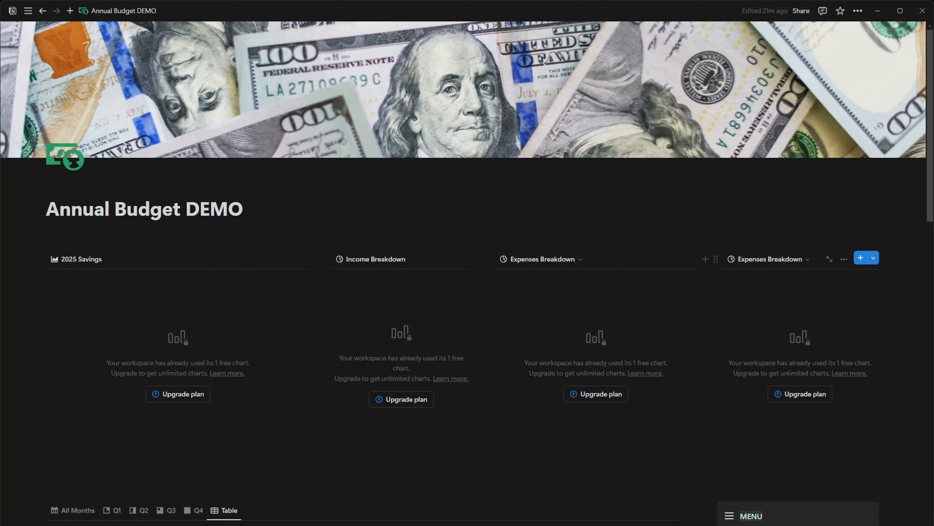
Switch the dashboard's Cash Flow section to the All Months view and review the dashboard with it
scroll(167, 273, down, 8)
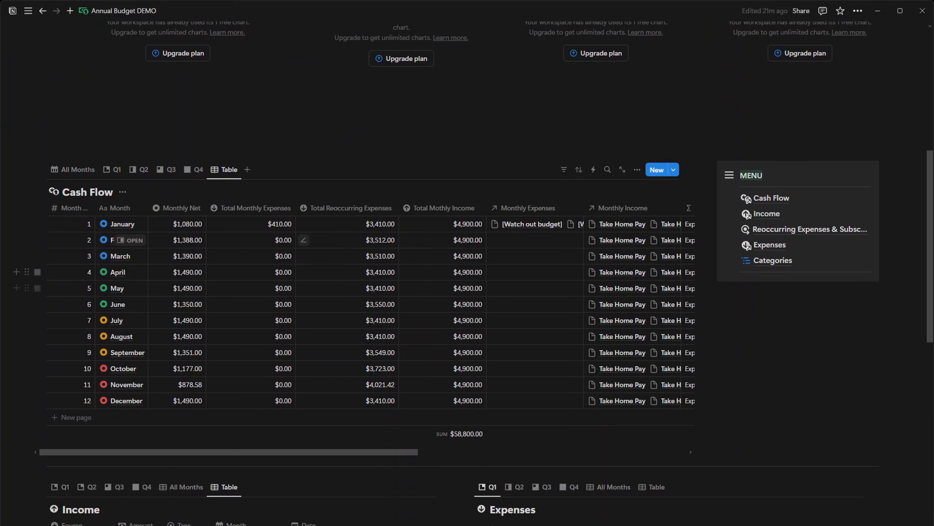
click(84, 172)
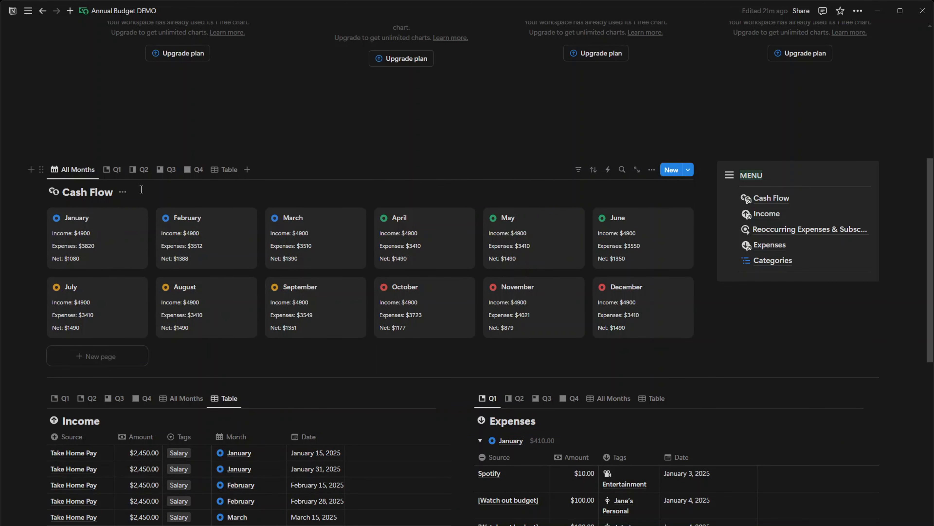
scroll(562, 274, down, 5)
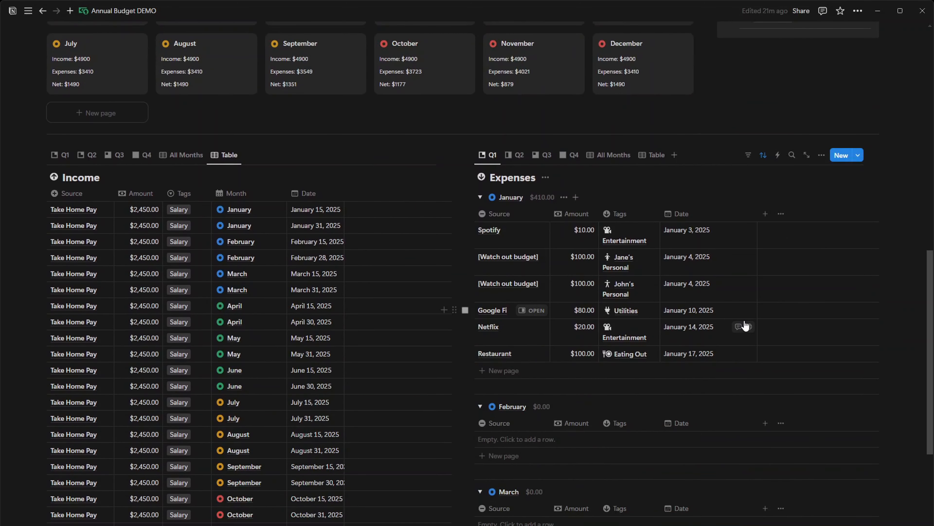
scroll(745, 324, up, 10)
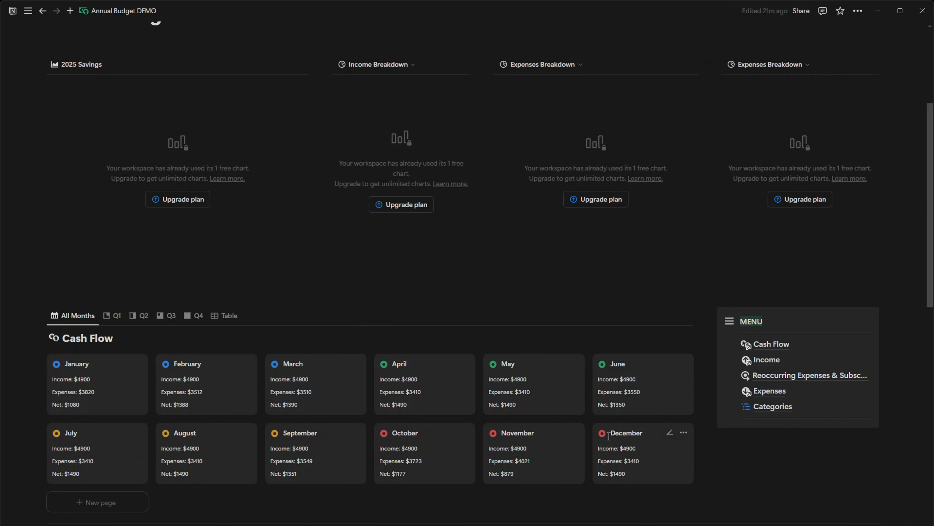
scroll(608, 436, up, 4)
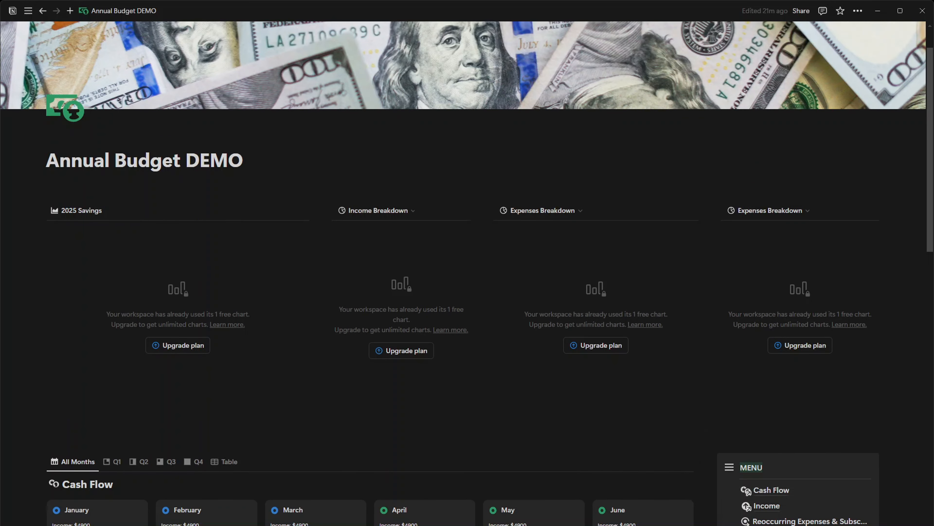